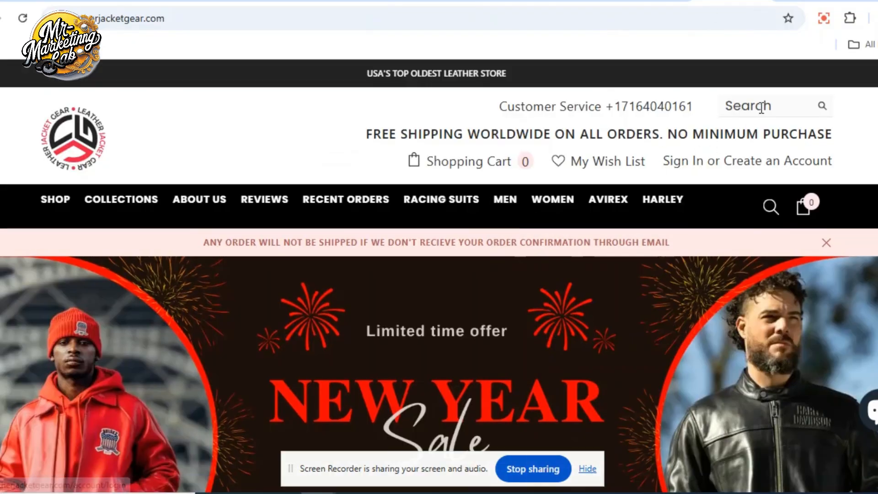
# Load the onlineflowershop.ae website
pyautogui.moveTo(612, 202)
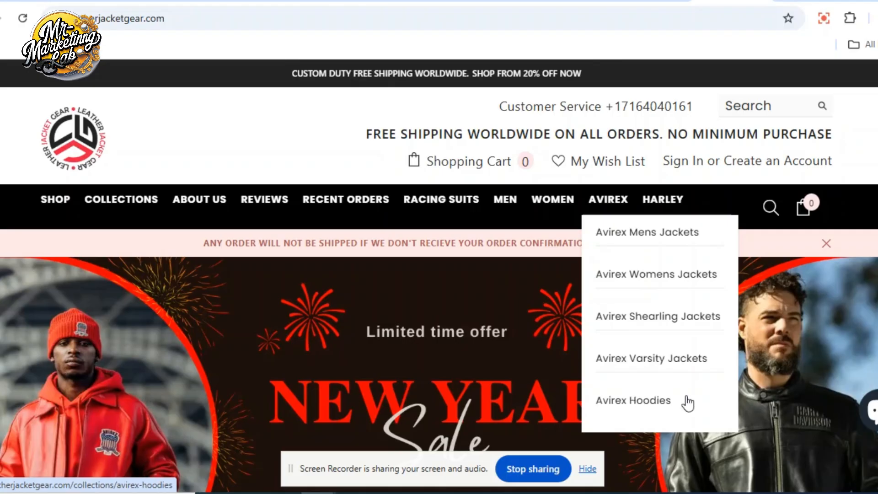
pyautogui.click(465, 21)
pyautogui.write('onlineflowershop.ae')
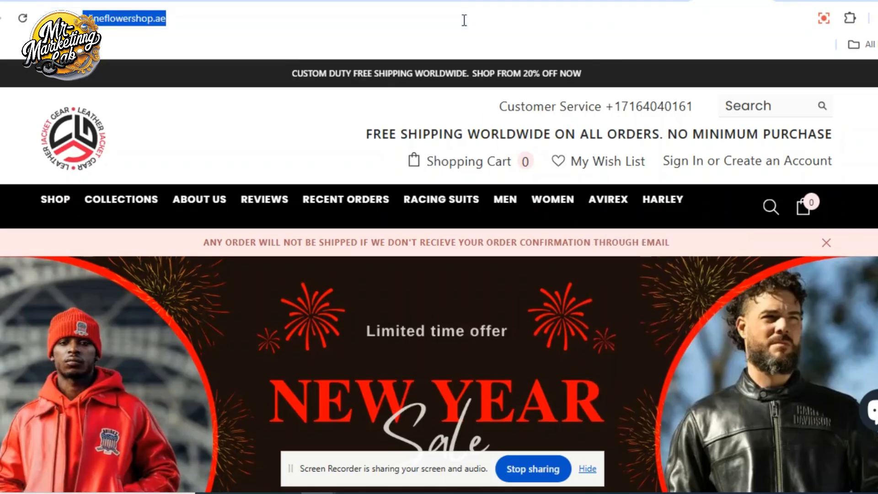
pyautogui.press('Return')
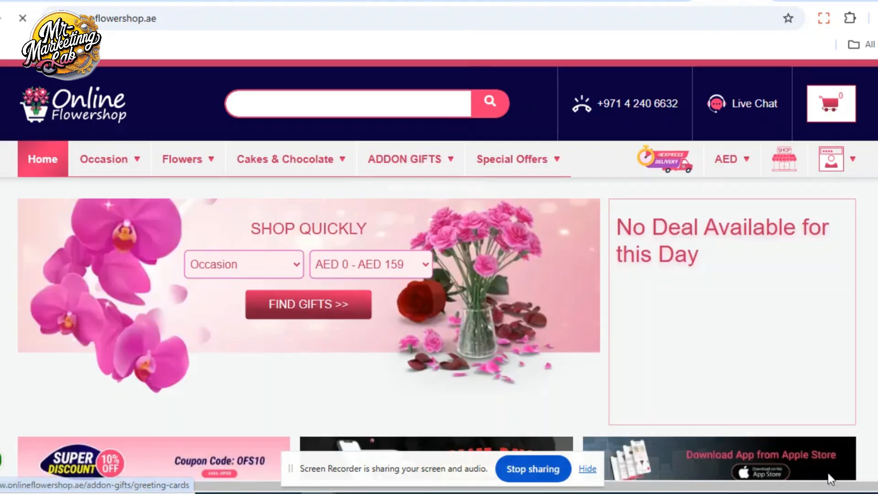
# Open the Roses category of the flower shop and look through its product listing
pyautogui.moveTo(174, 168)
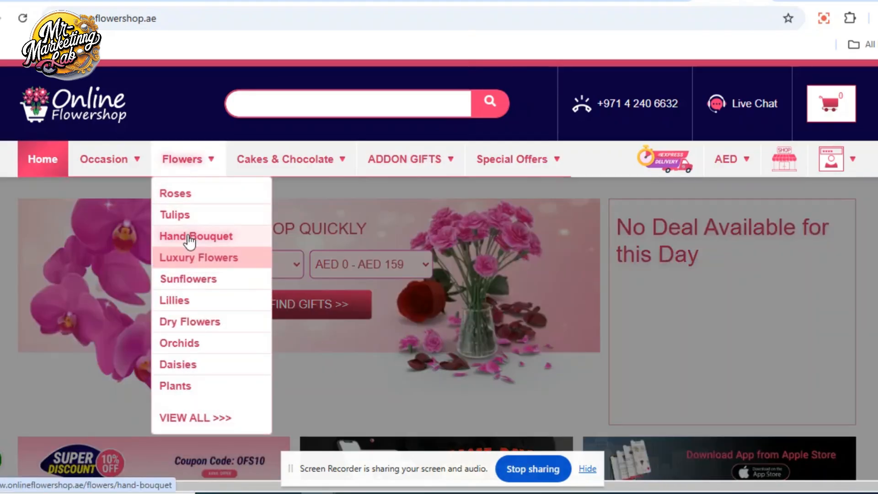
pyautogui.moveTo(275, 173)
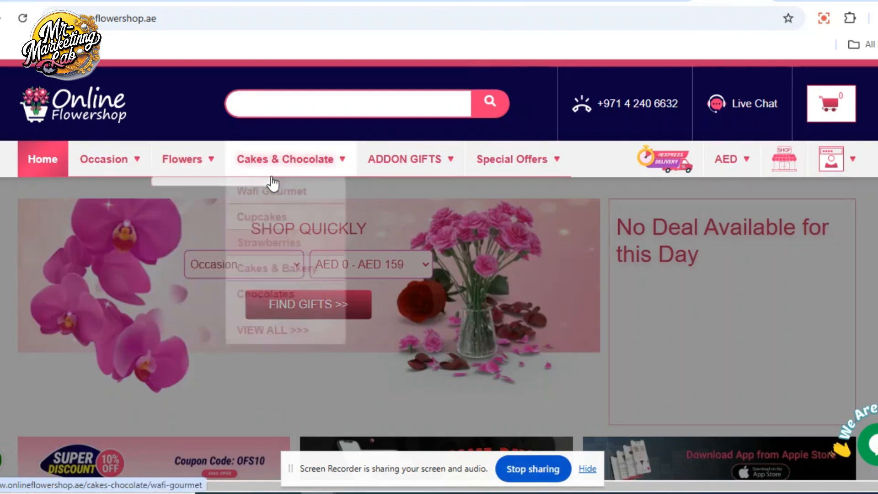
pyautogui.moveTo(390, 167)
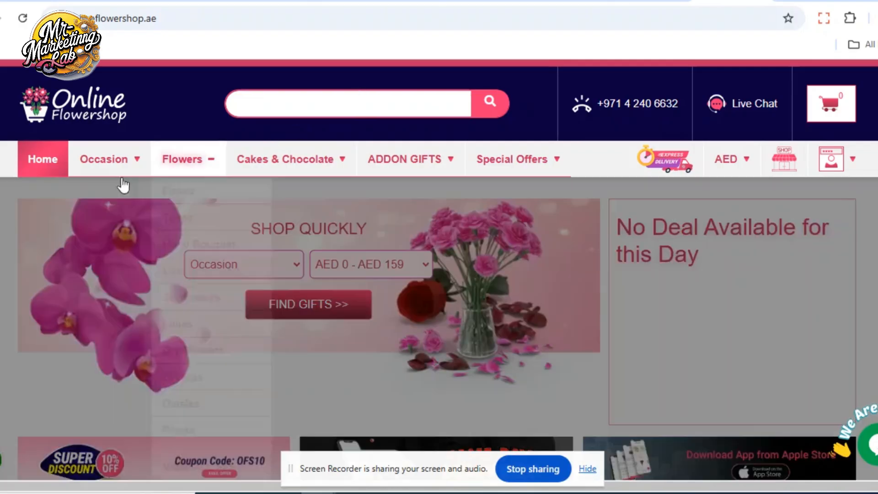
pyautogui.moveTo(182, 150)
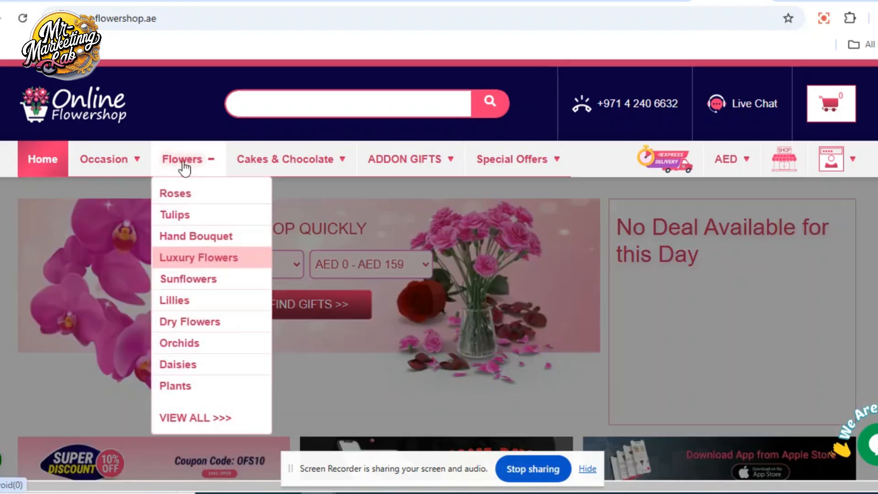
pyautogui.click(179, 194)
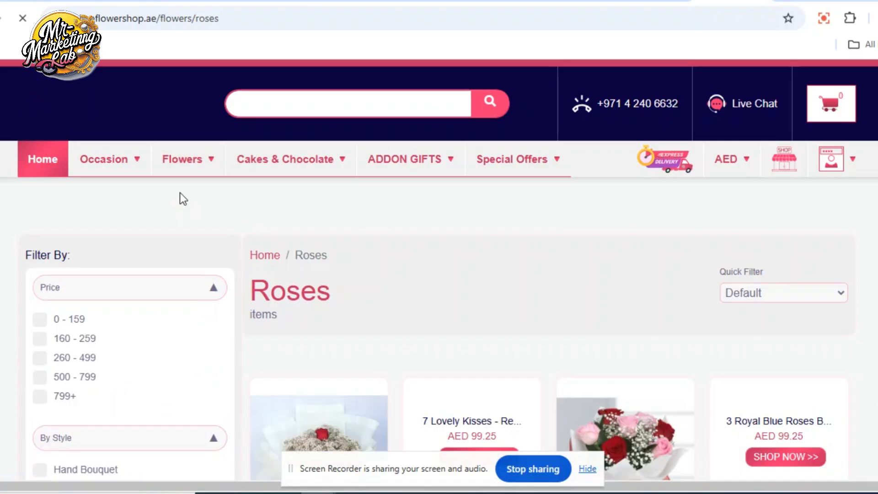
pyautogui.scroll(-4, 364, 396)
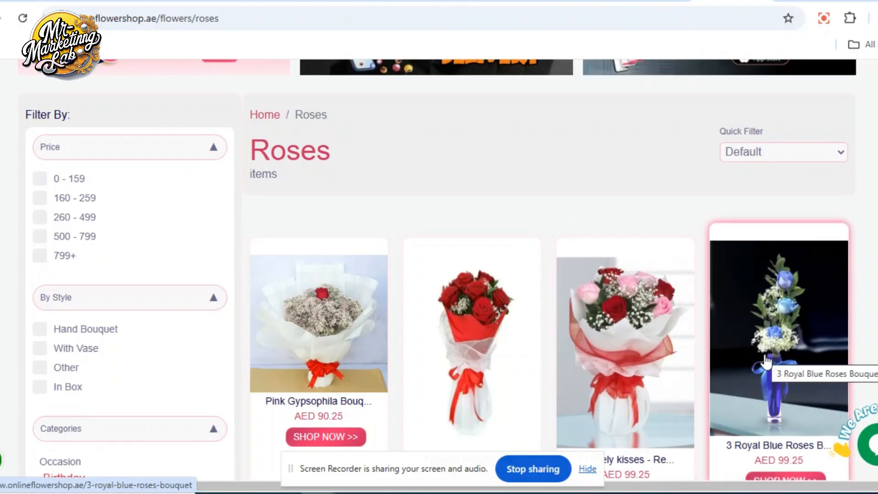
pyautogui.scroll(-5, 767, 362)
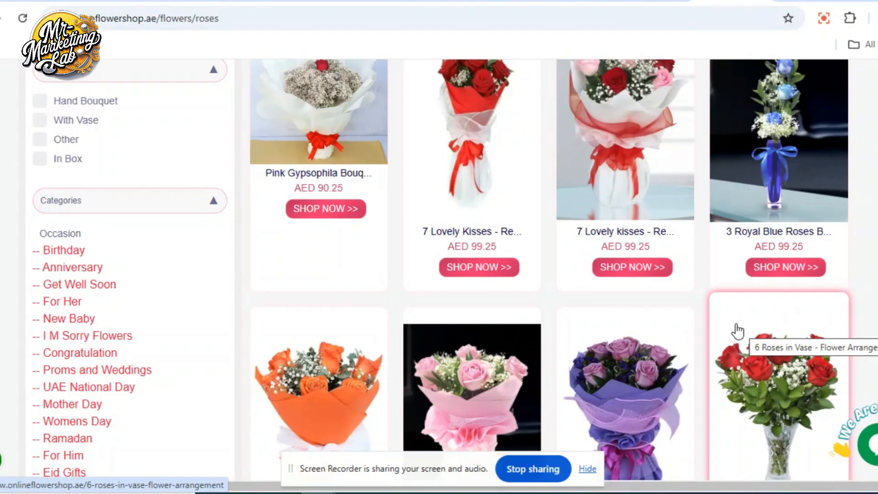
pyautogui.scroll(8, 552, 277)
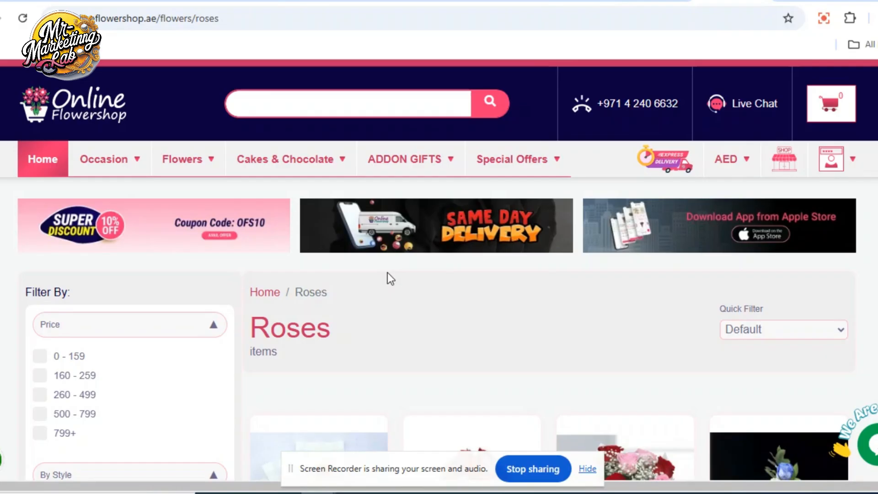
# Open the Chocolates category under Cakes & Chocolate and highlight its page URL
pyautogui.moveTo(204, 166)
pyautogui.moveTo(294, 161)
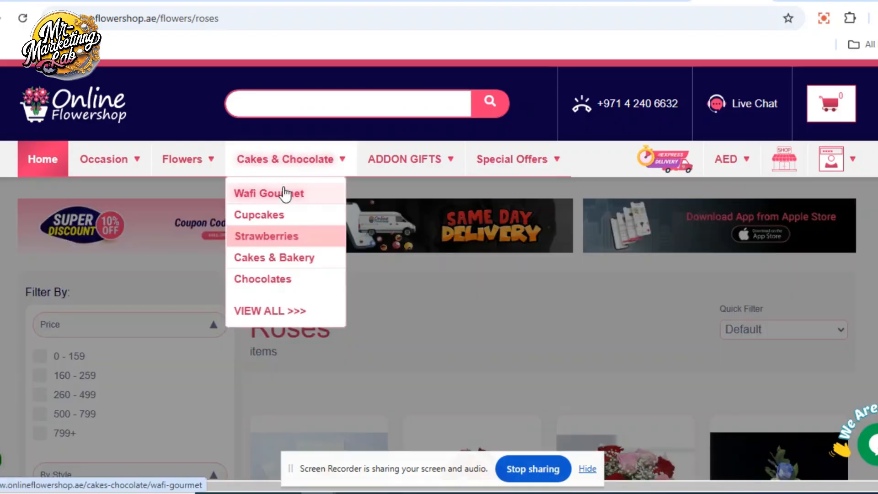
pyautogui.click(283, 278)
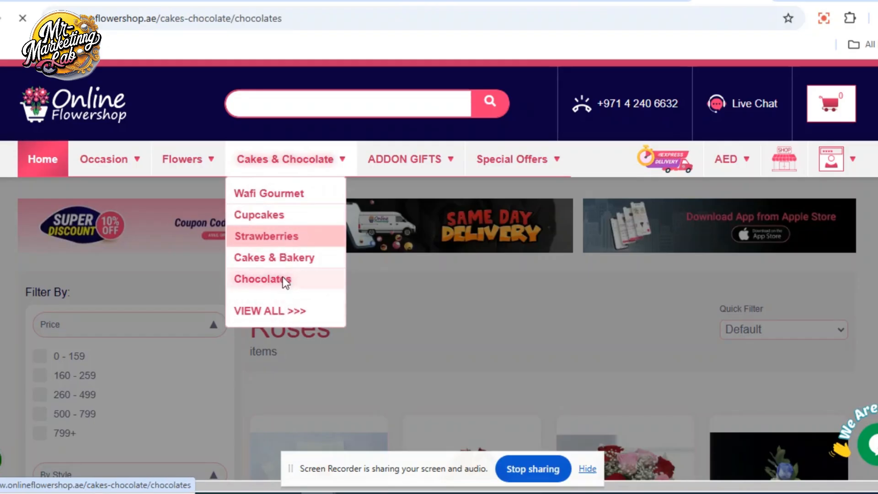
pyautogui.scroll(-5, 288, 293)
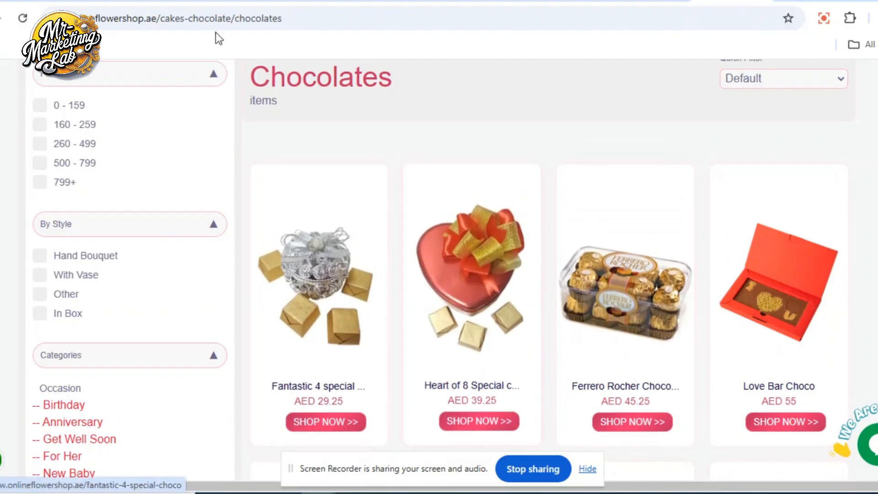
pyautogui.moveTo(285, 19); pyautogui.dragTo(46, 2)
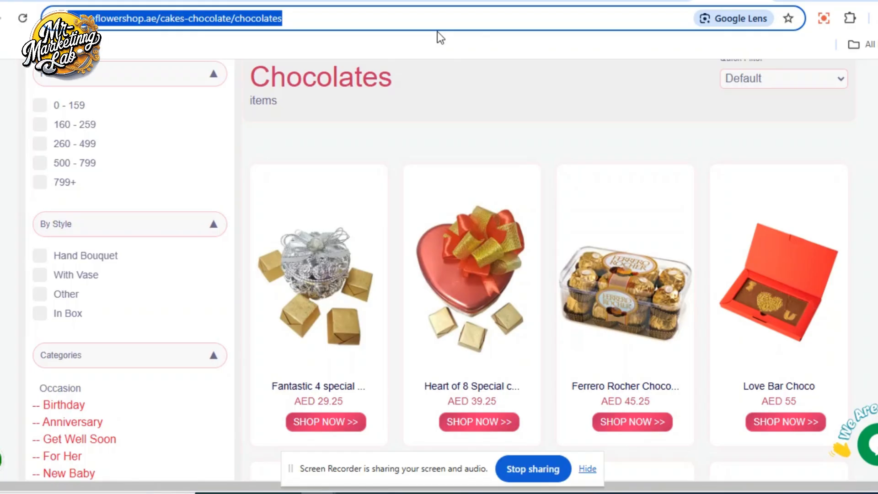
# Open the Ferrero Rocher chocolate product page and highlight the word "chocolate" in its URL
pyautogui.click(603, 315)
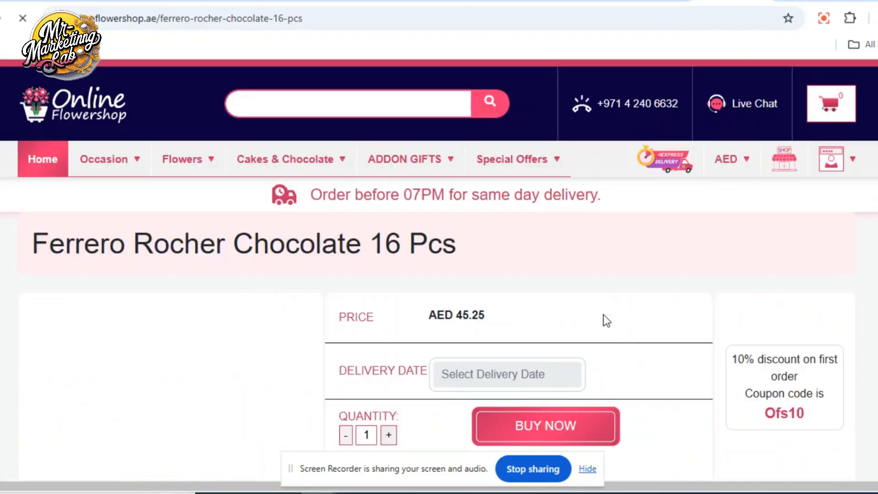
pyautogui.moveTo(308, 20); pyautogui.dragTo(327, 16)
pyautogui.click(233, 16)
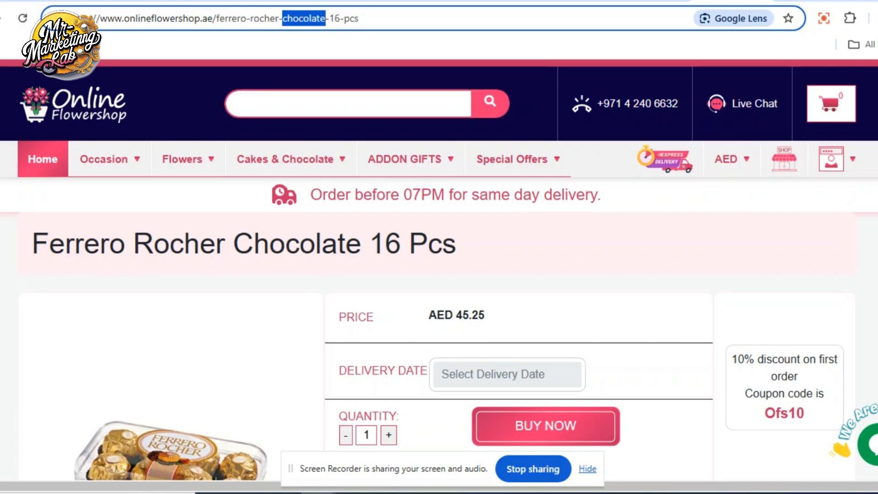
# Switch to Meta Ads Manager and set the first website custom audience rule's event to Visitors by time spent
pyautogui.click(417, 1)
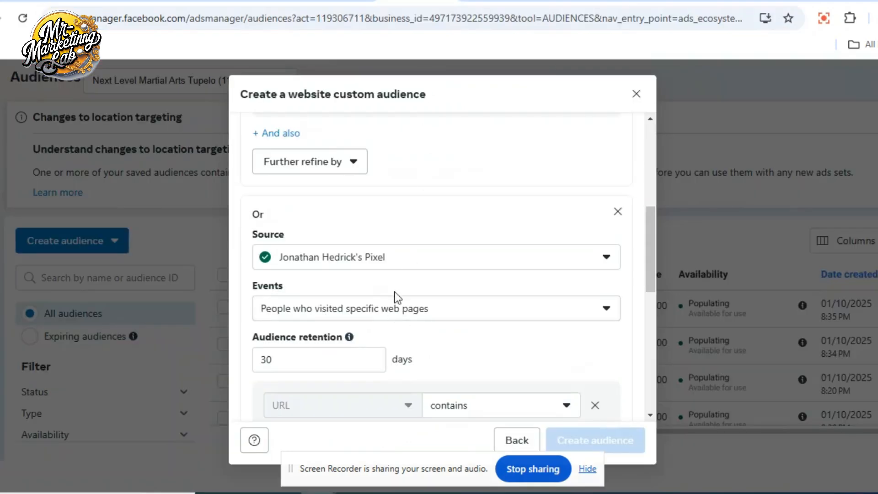
pyautogui.scroll(5, 394, 296)
pyautogui.click(399, 239)
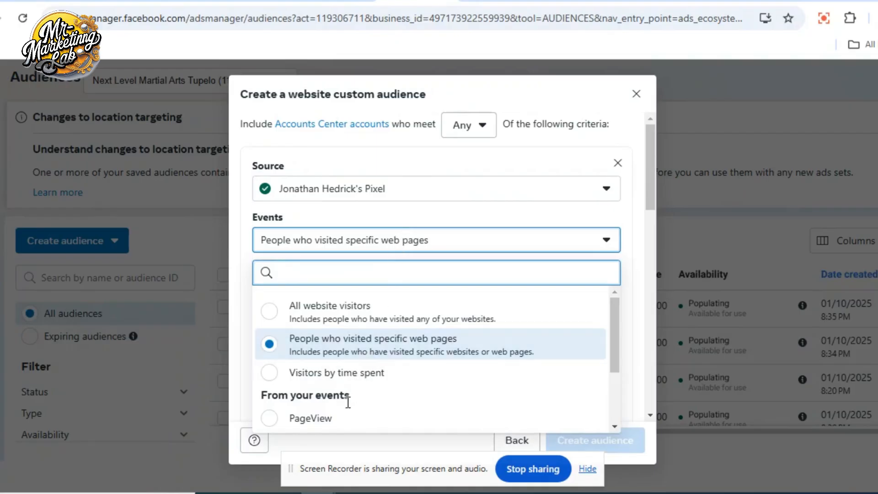
pyautogui.moveTo(616, 320); pyautogui.dragTo(616, 336)
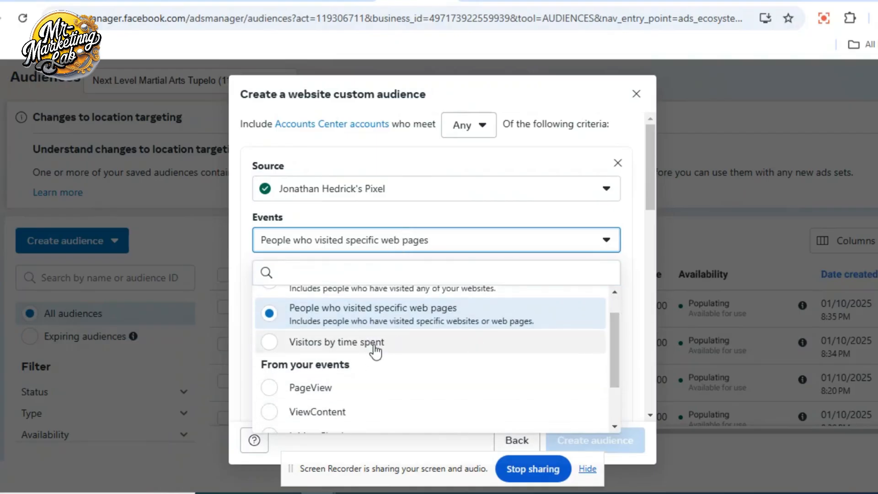
pyautogui.click(370, 346)
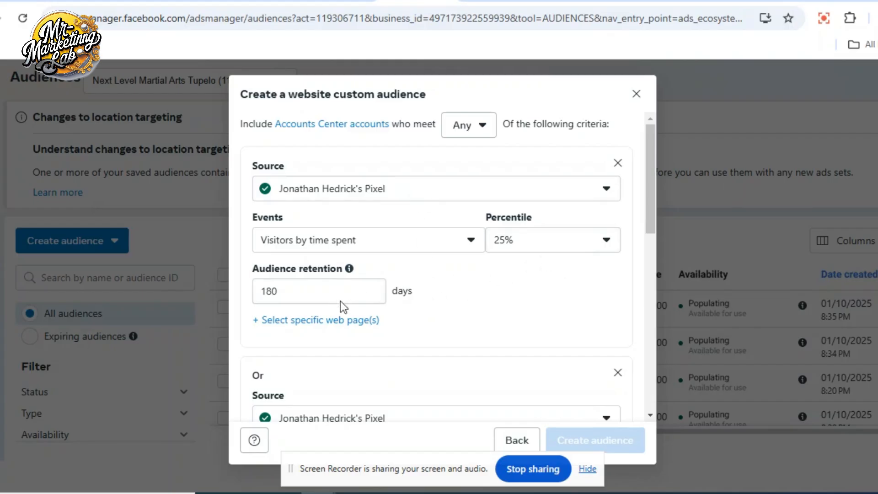
# Add a specific web page condition to the first audience rule and choose the 25% percentile
pyautogui.click(323, 321)
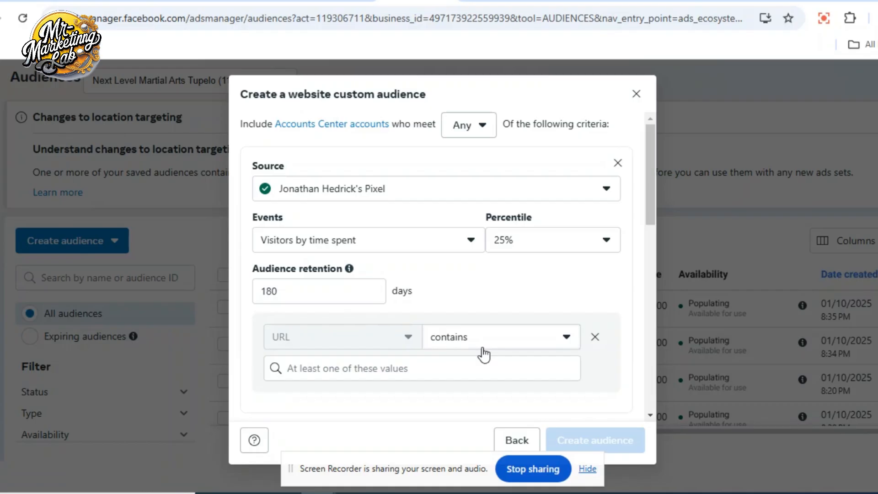
pyautogui.click(540, 249)
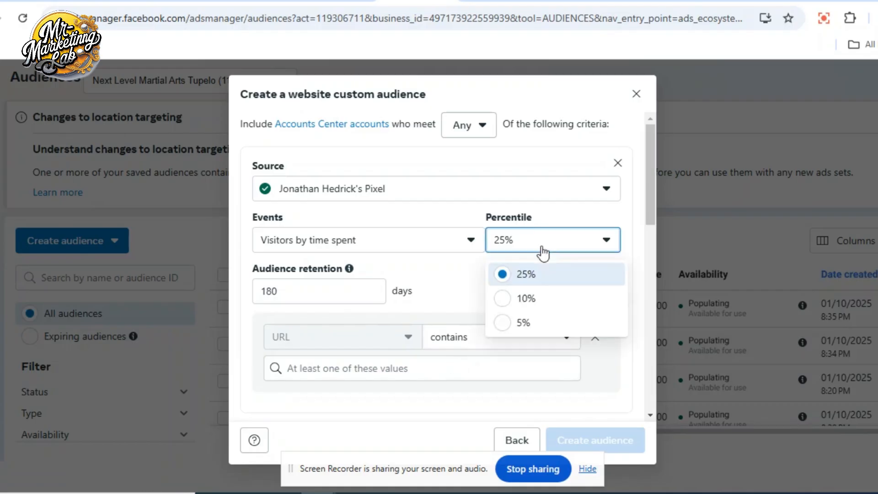
pyautogui.click(552, 276)
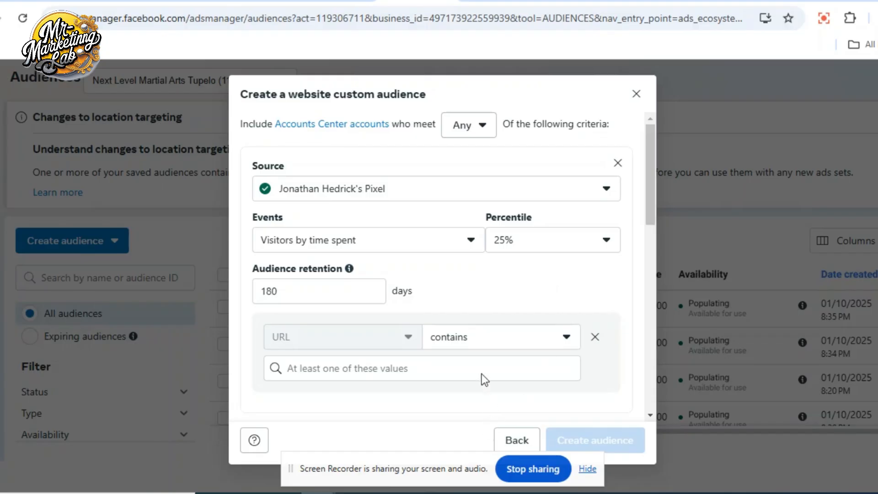
# Review the match options of the URL condition and close the website custom audience setup without creating it
pyautogui.click(477, 340)
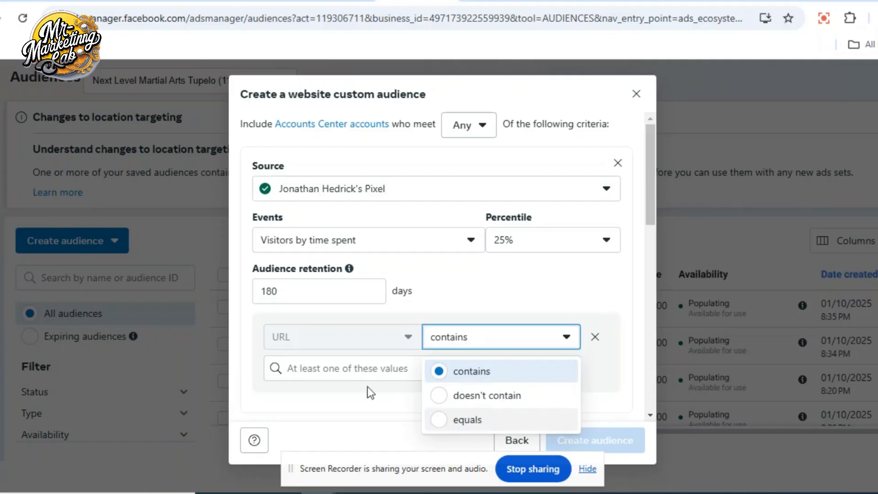
pyautogui.click(346, 369)
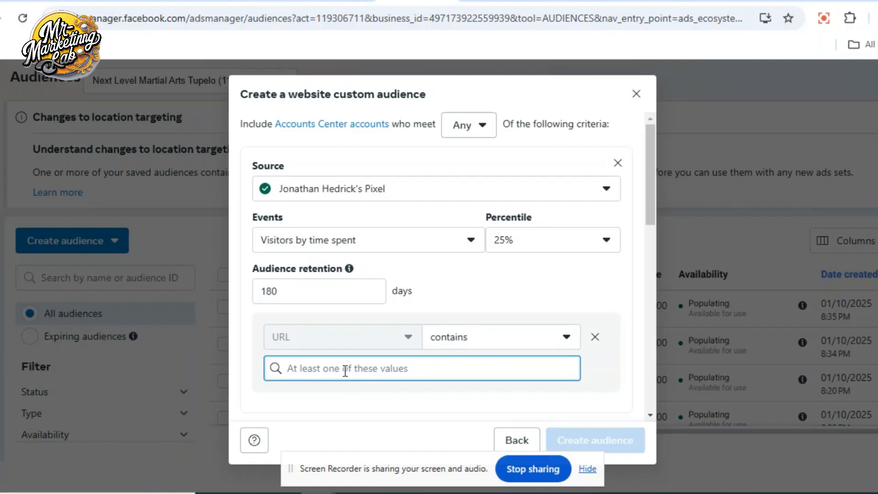
pyautogui.click(636, 95)
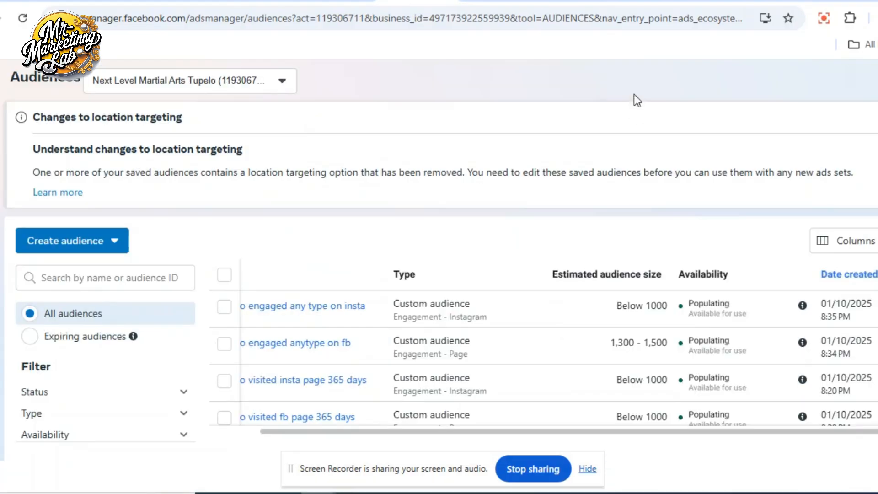
pyautogui.click(441, 1)
pyautogui.click(441, 1)
pyautogui.click(441, 1)
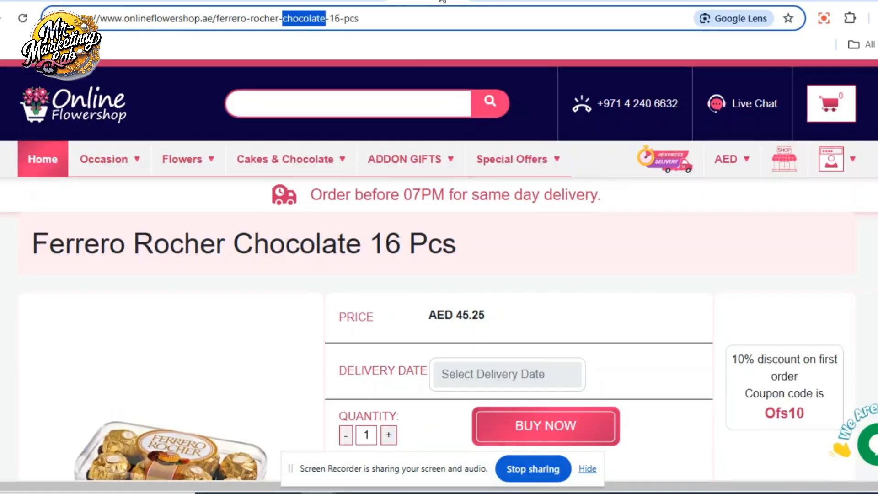
pyautogui.click(442, 1)
pyautogui.click(442, 1)
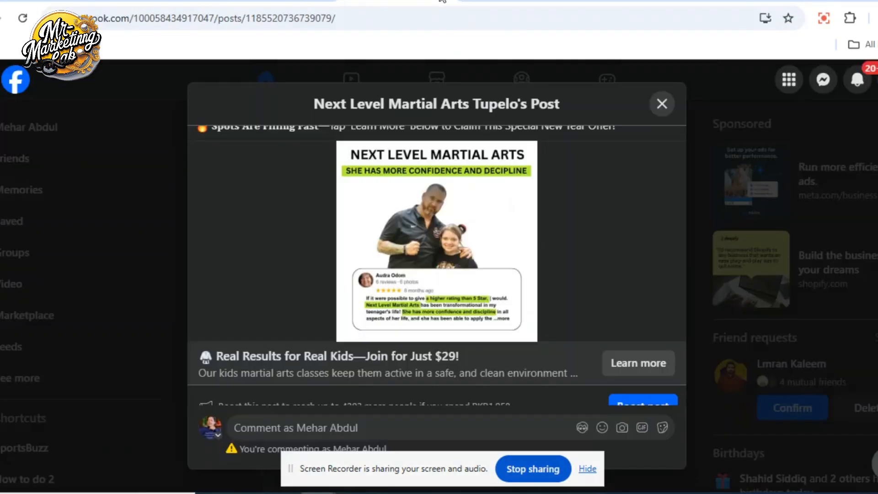
pyautogui.click(443, 1)
pyautogui.click(850, 1)
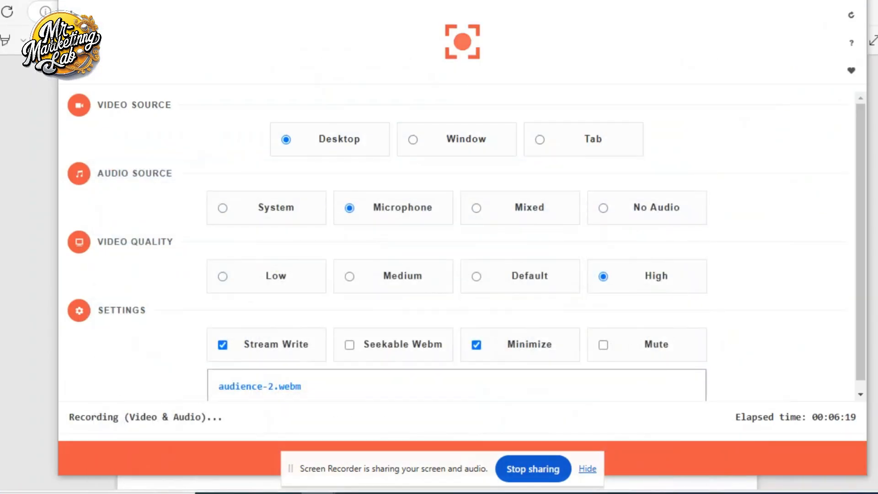